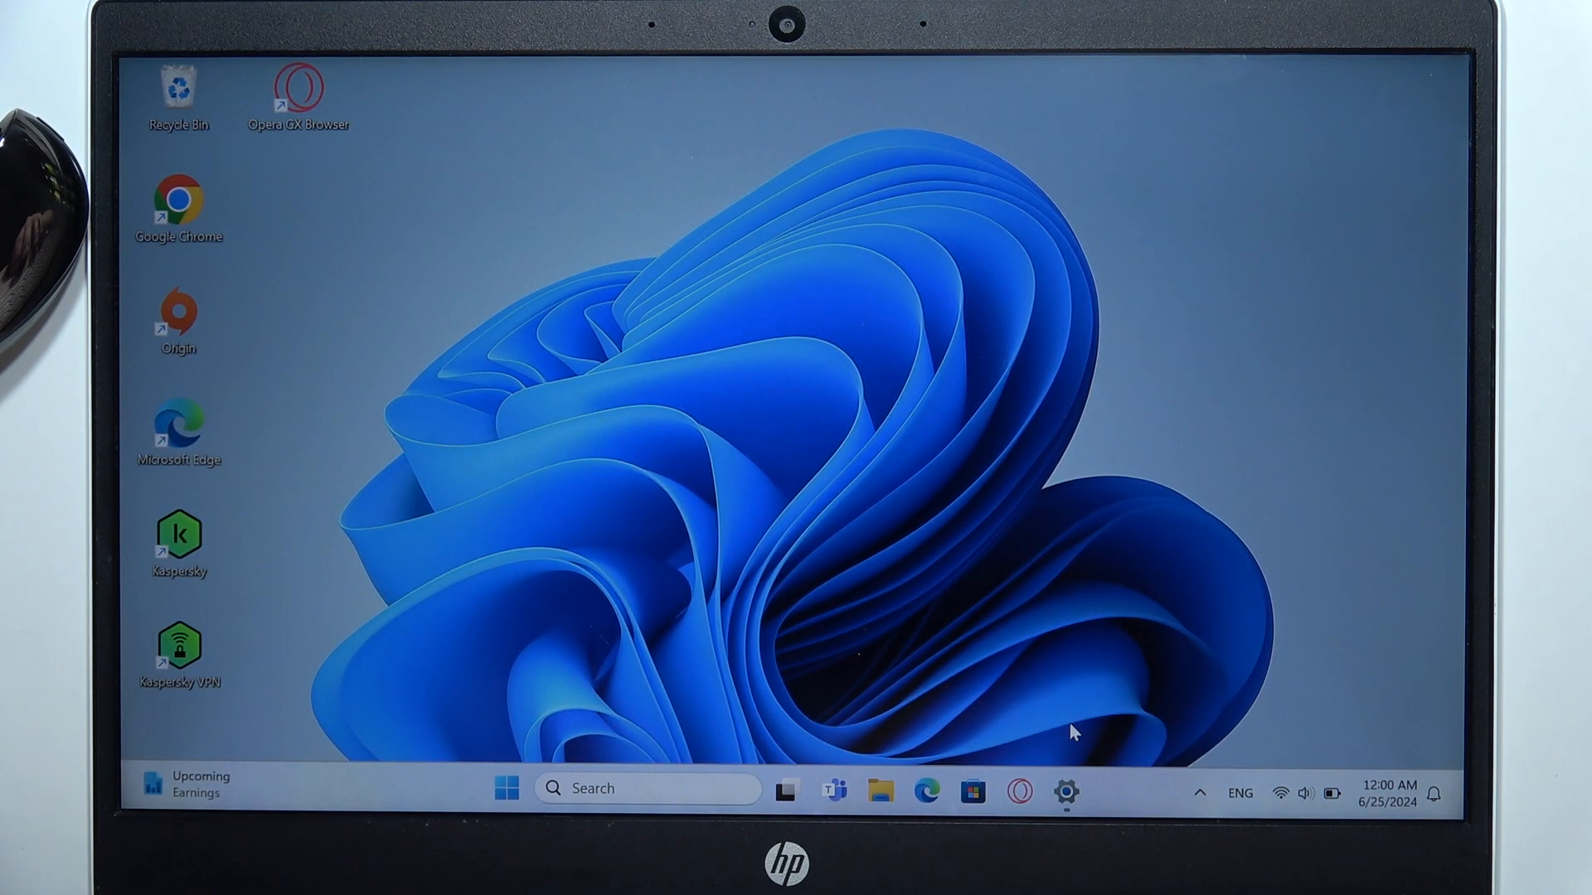
- Show the Bluetooth & devices page in Settings from the taskbar
click(1066, 792)
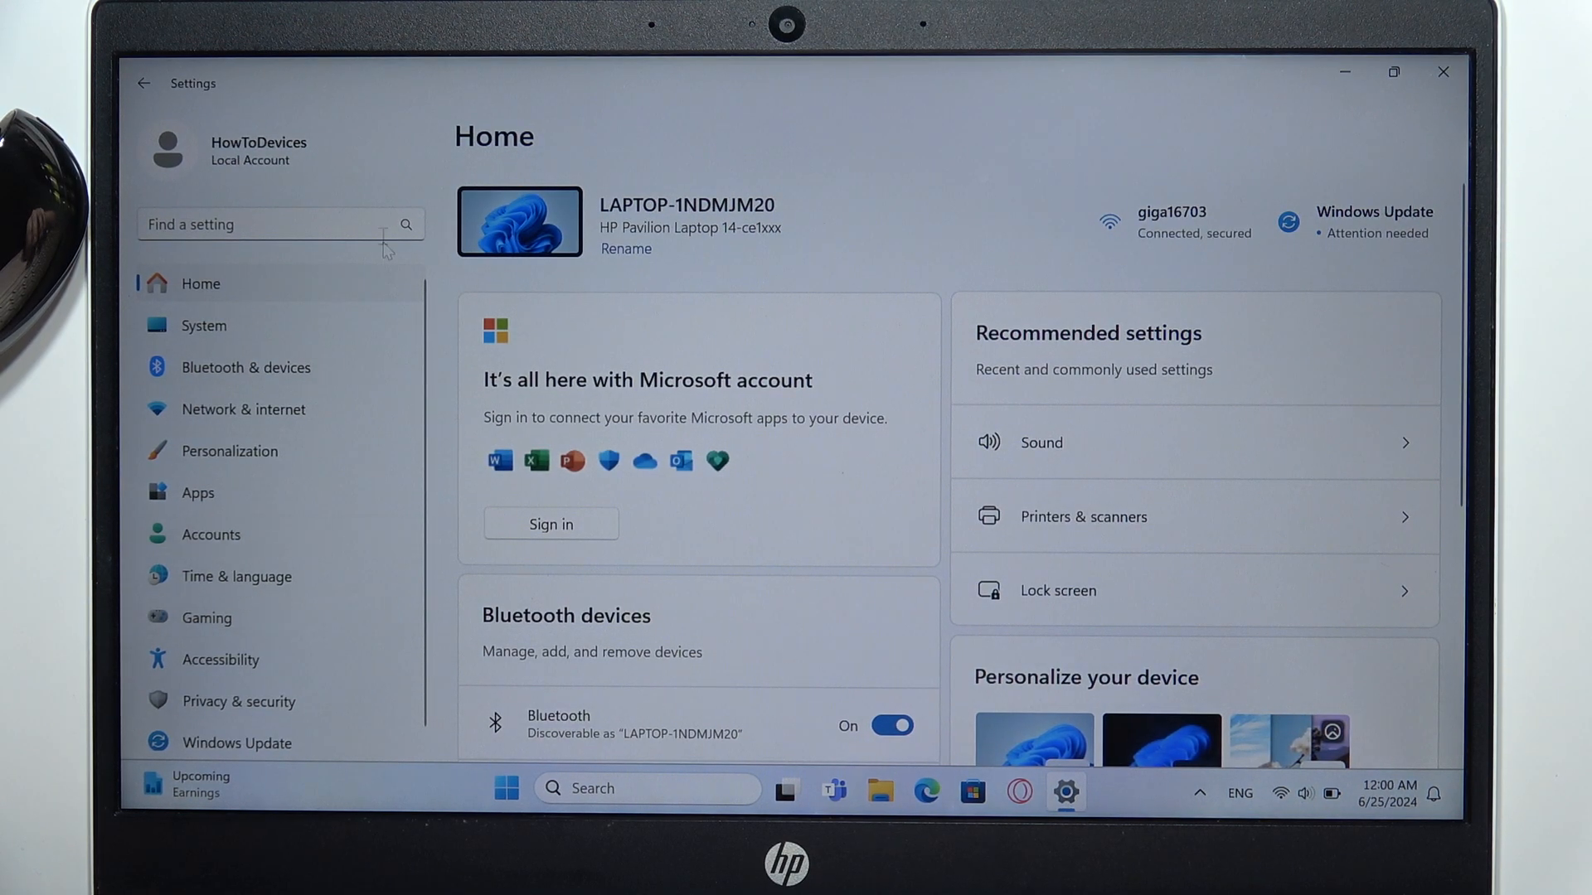
click(306, 375)
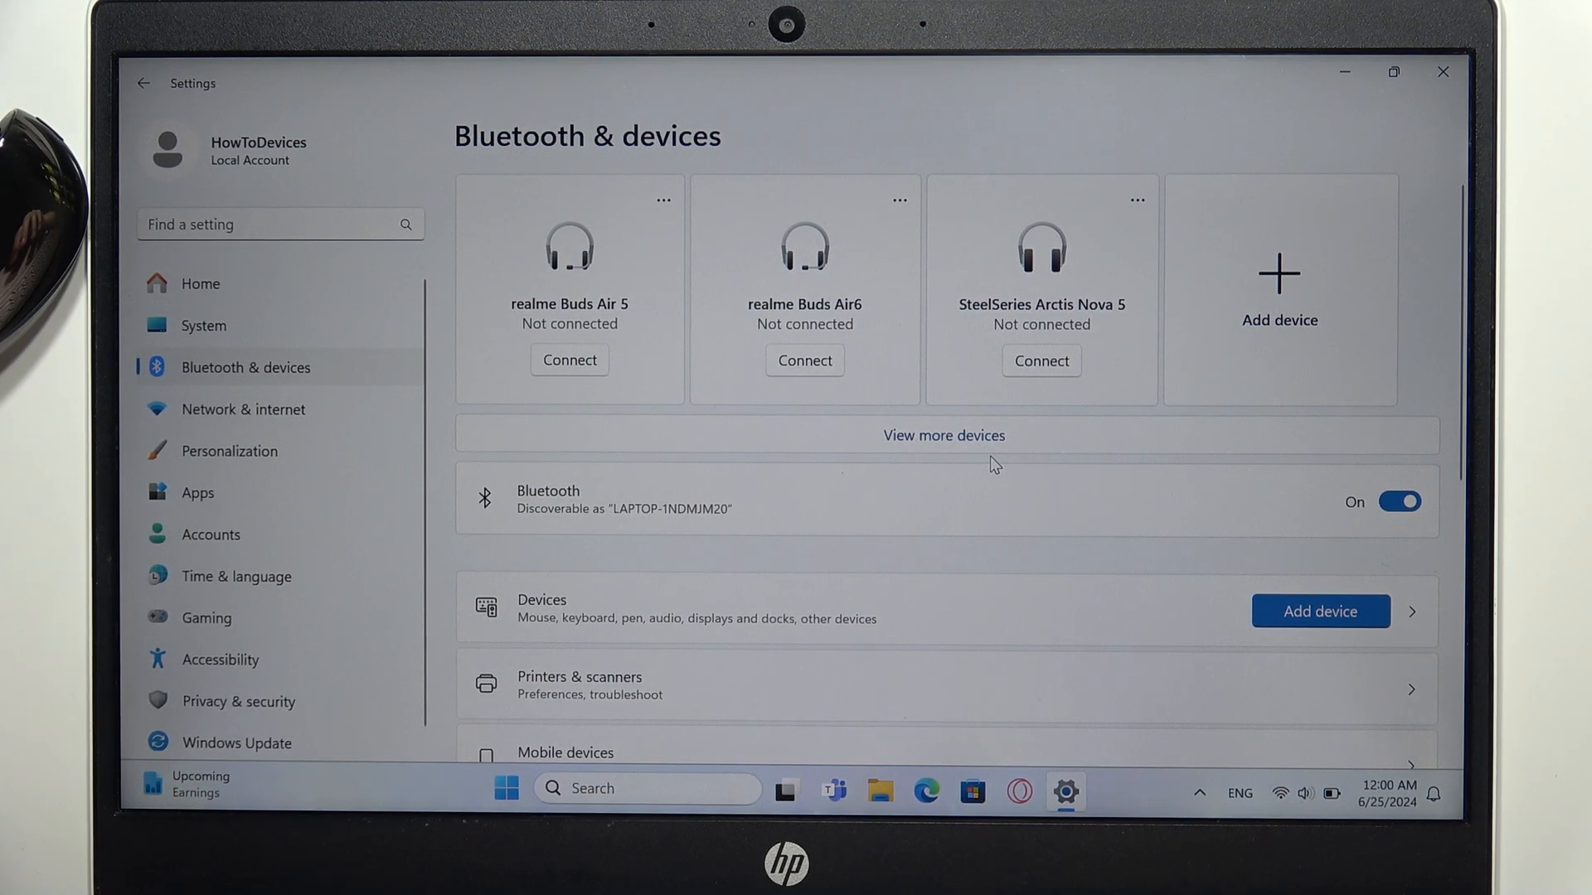
- Add a Bluetooth device, pair the realme Buds Air 5 Pro and confirm with Done
click(1218, 279)
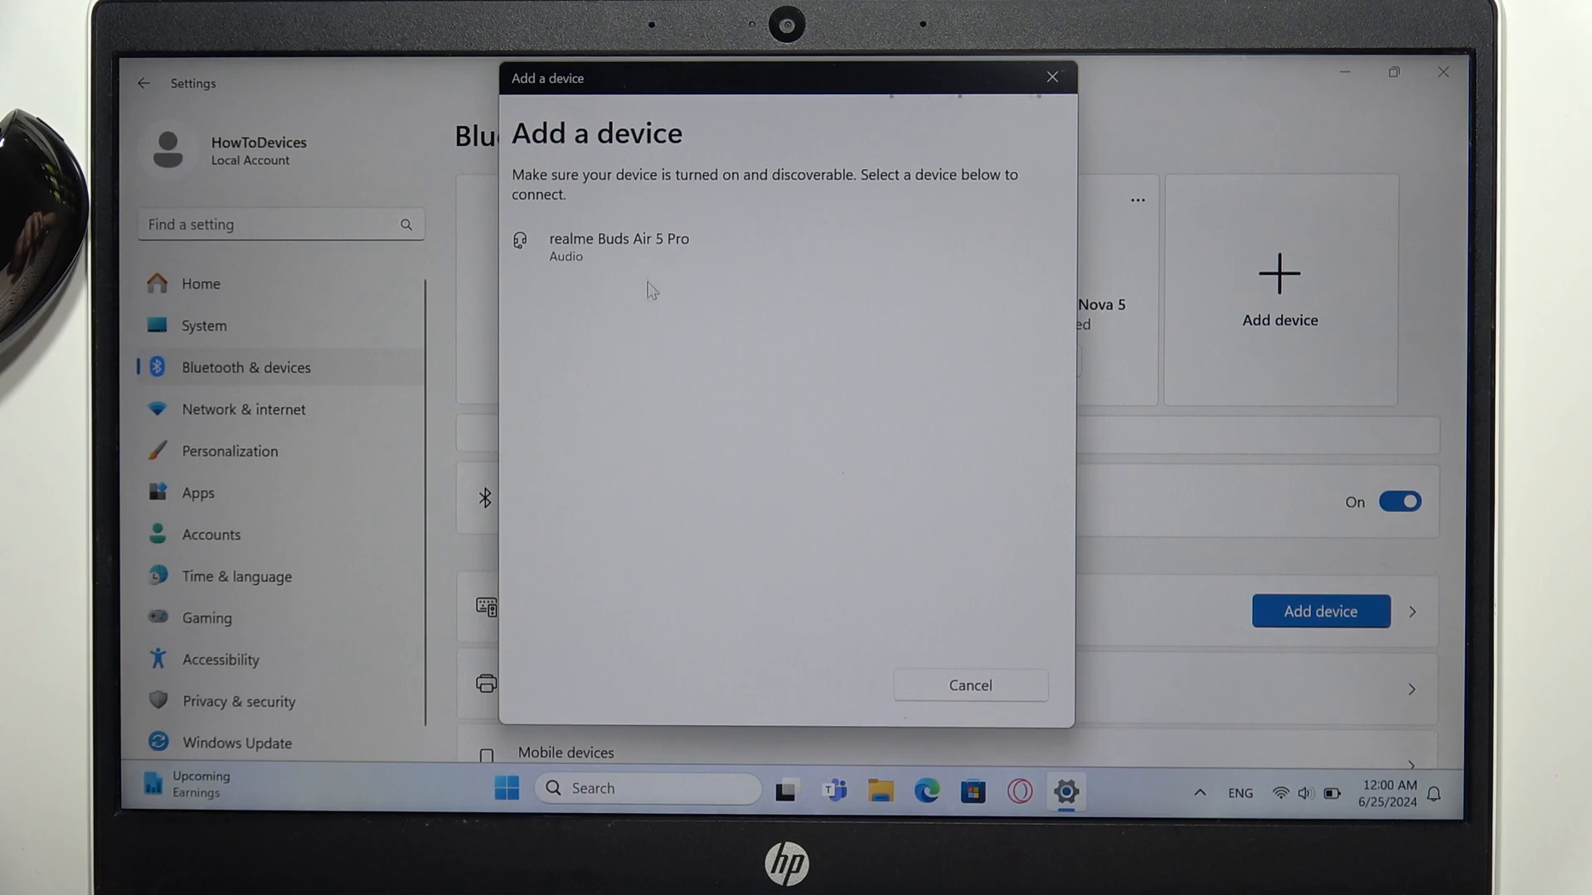
click(652, 246)
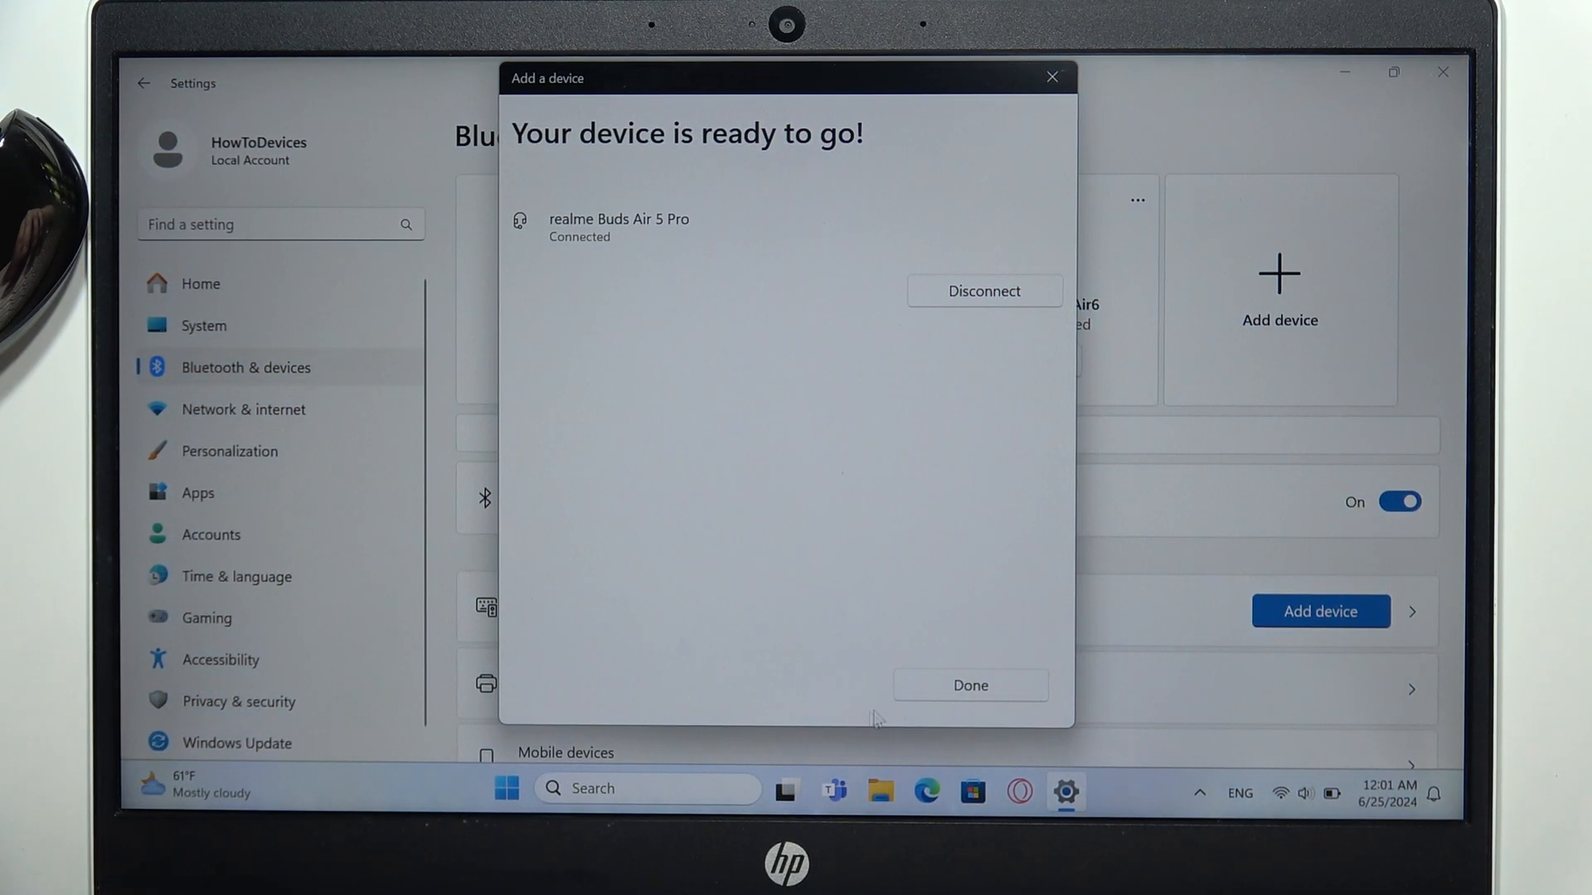
click(970, 685)
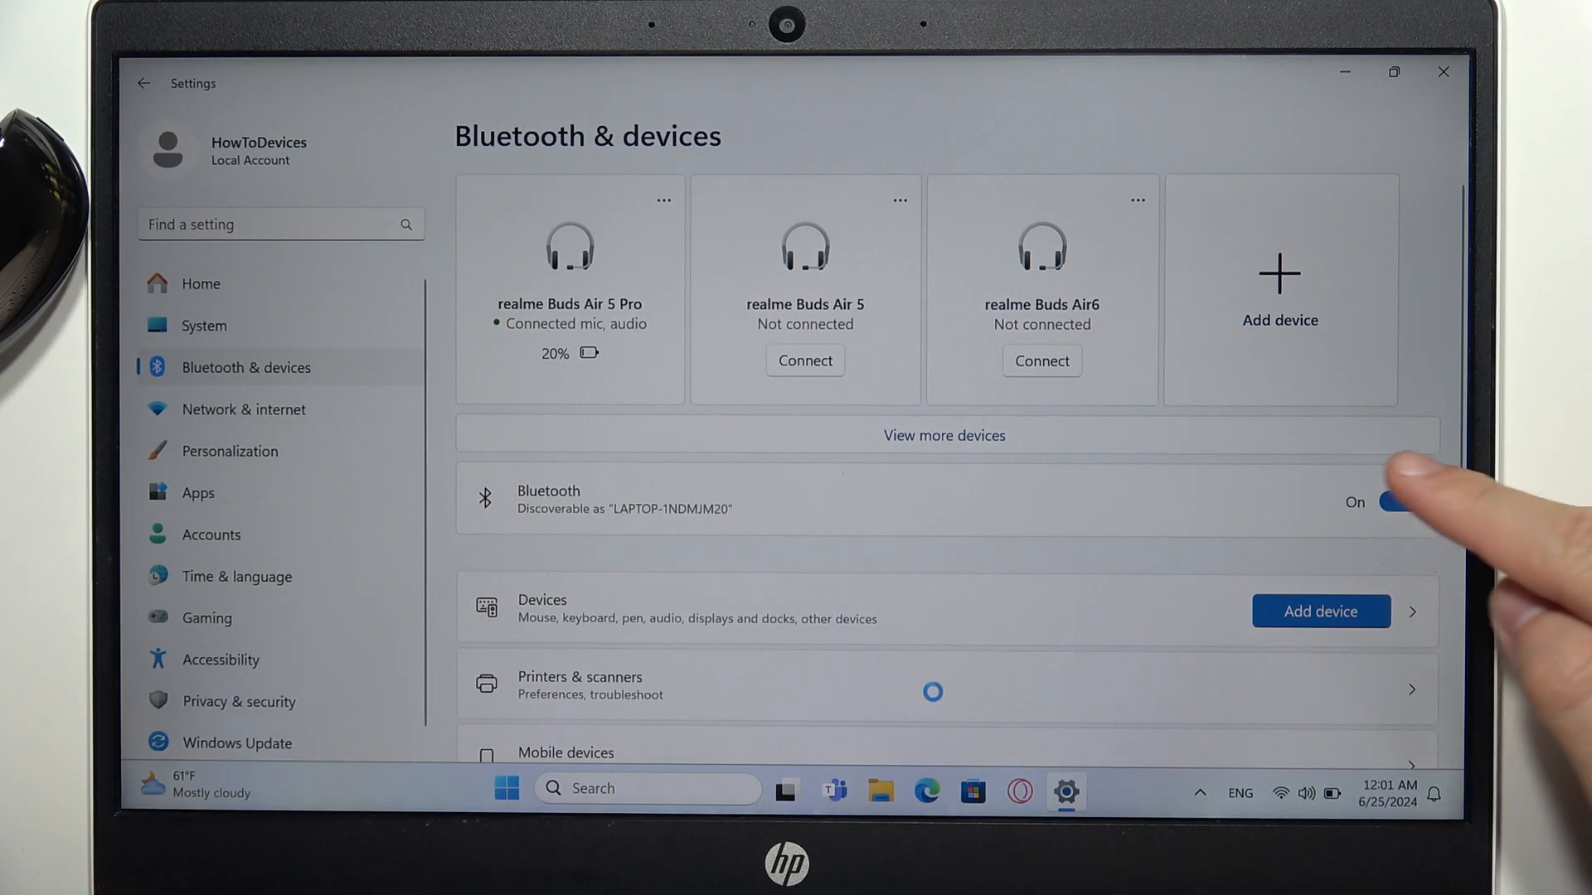